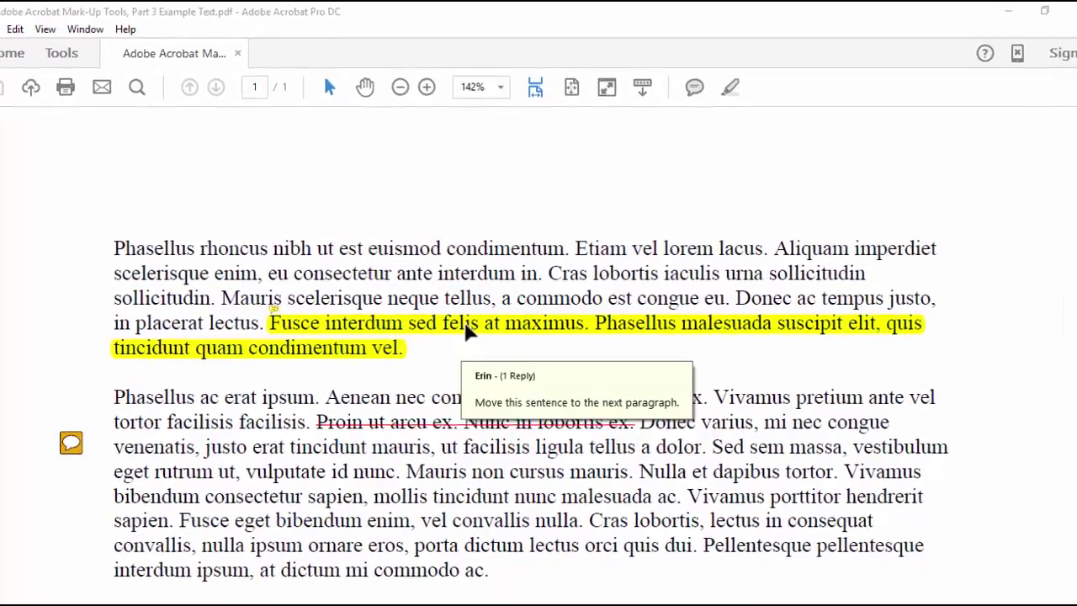
# Set the yellow highlight comment's status to Accepted from its right-click Set Status menu
pyautogui.rightClick(468, 330)
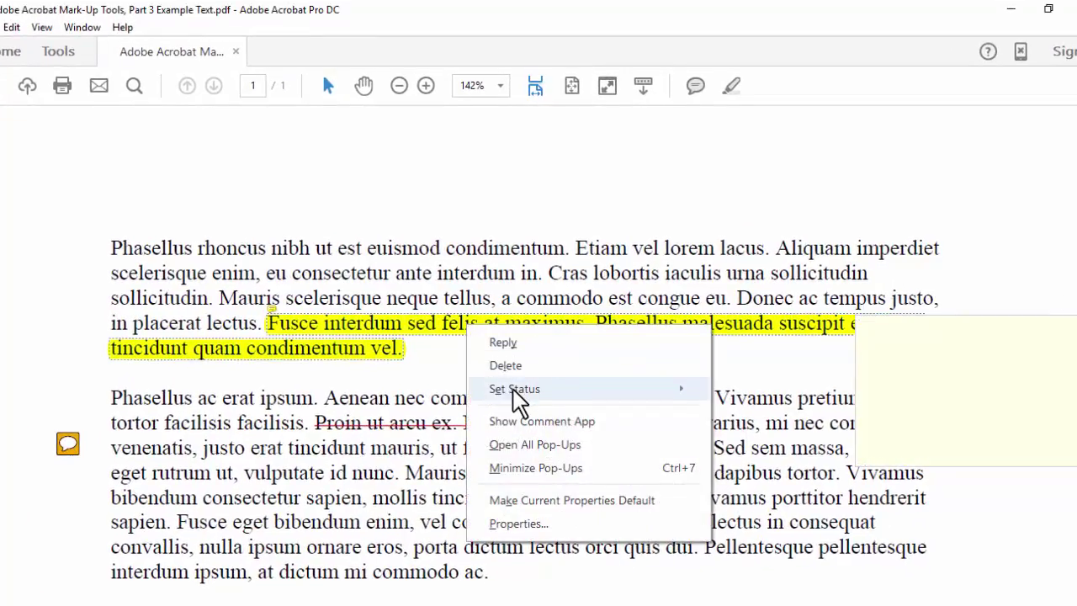
pyautogui.moveTo(547, 389)
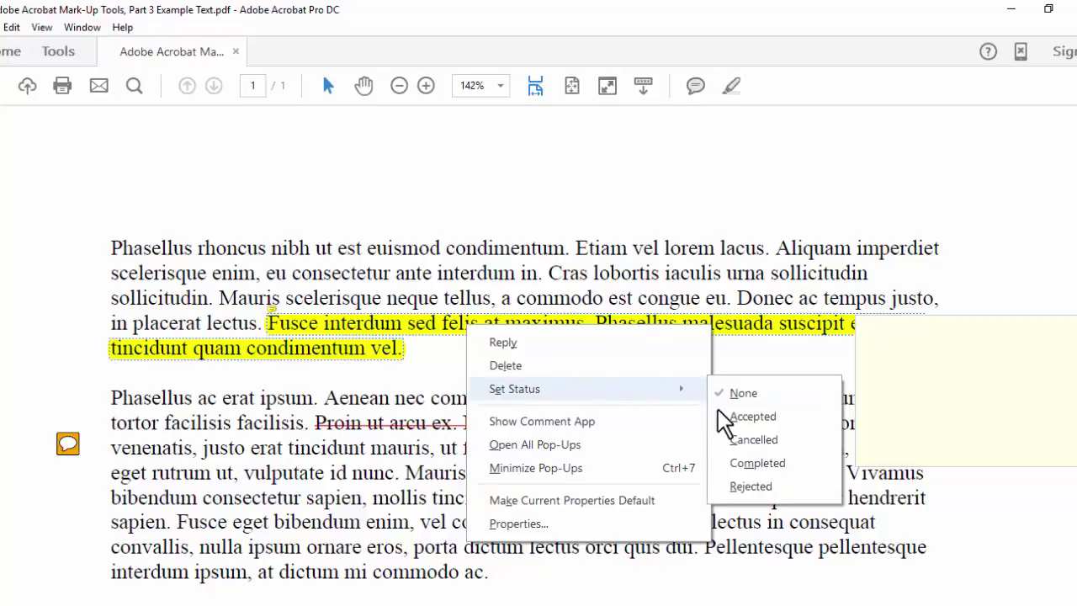
pyautogui.click(735, 466)
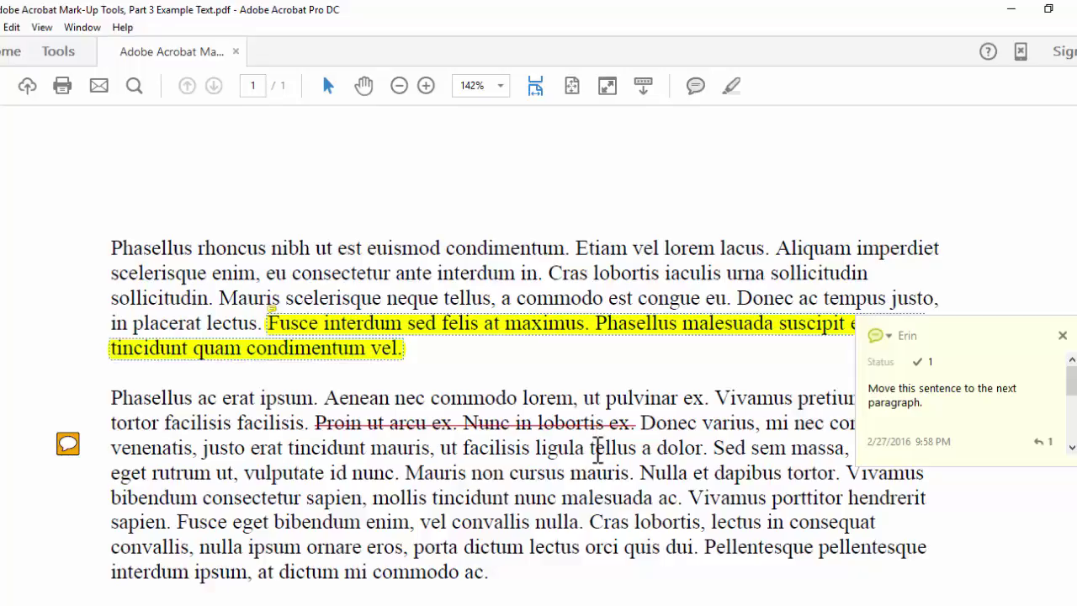
# Select the 'Proin ut arcu ex.' strikethrough and set its status to Completed
pyautogui.click(69, 445)
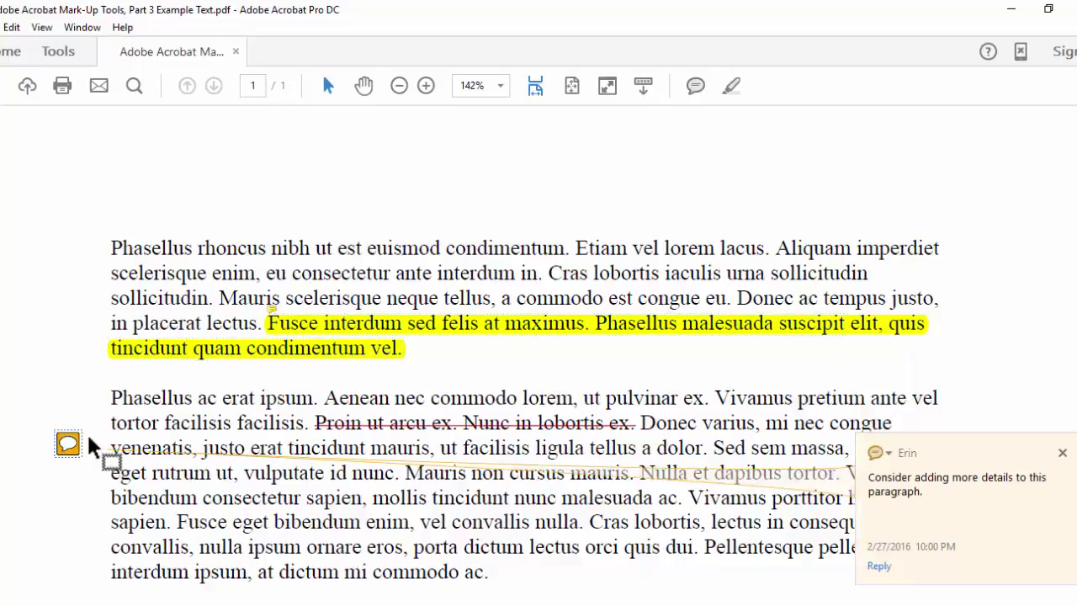
pyautogui.click(389, 429)
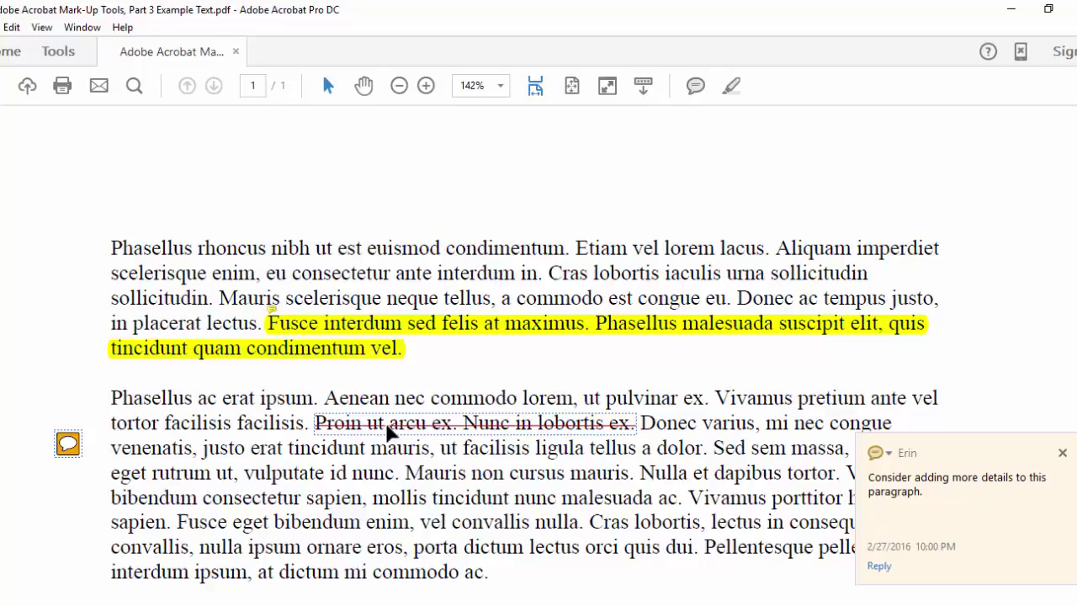
pyautogui.rightClick(389, 430)
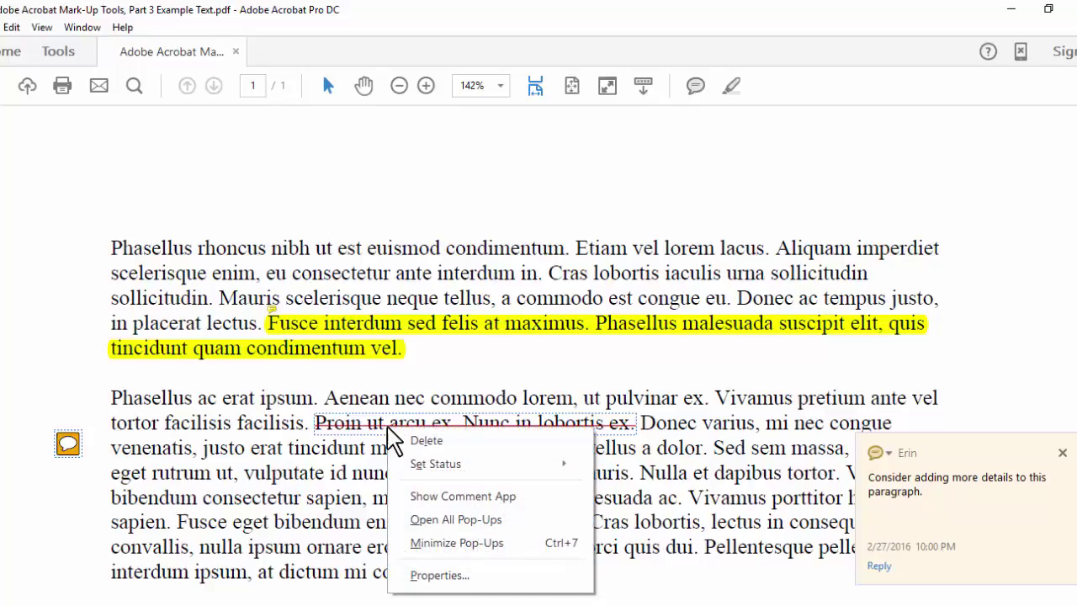
pyautogui.moveTo(435, 463)
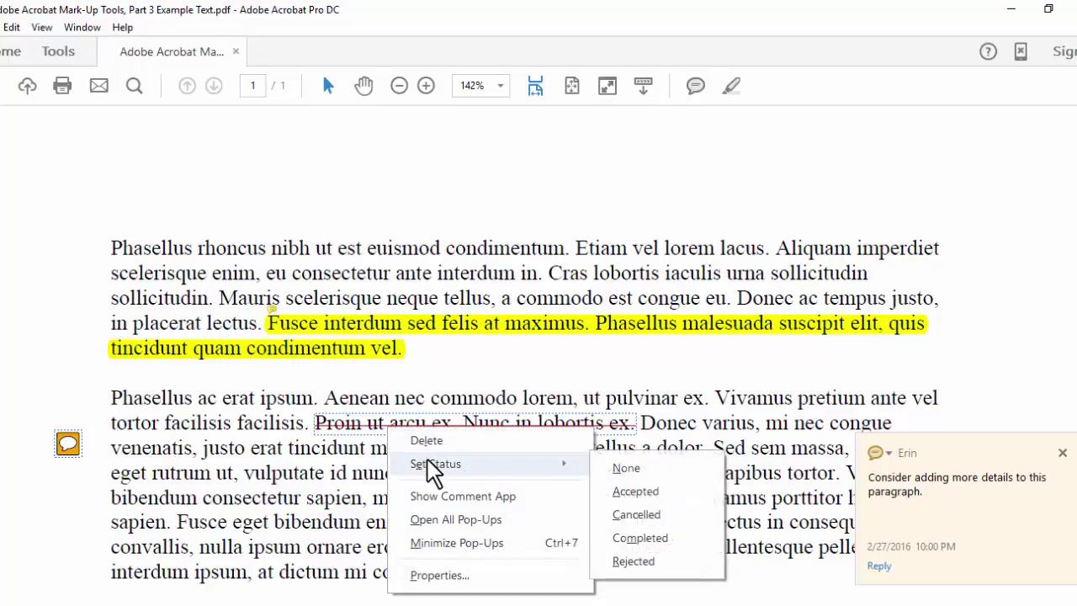
pyautogui.click(639, 538)
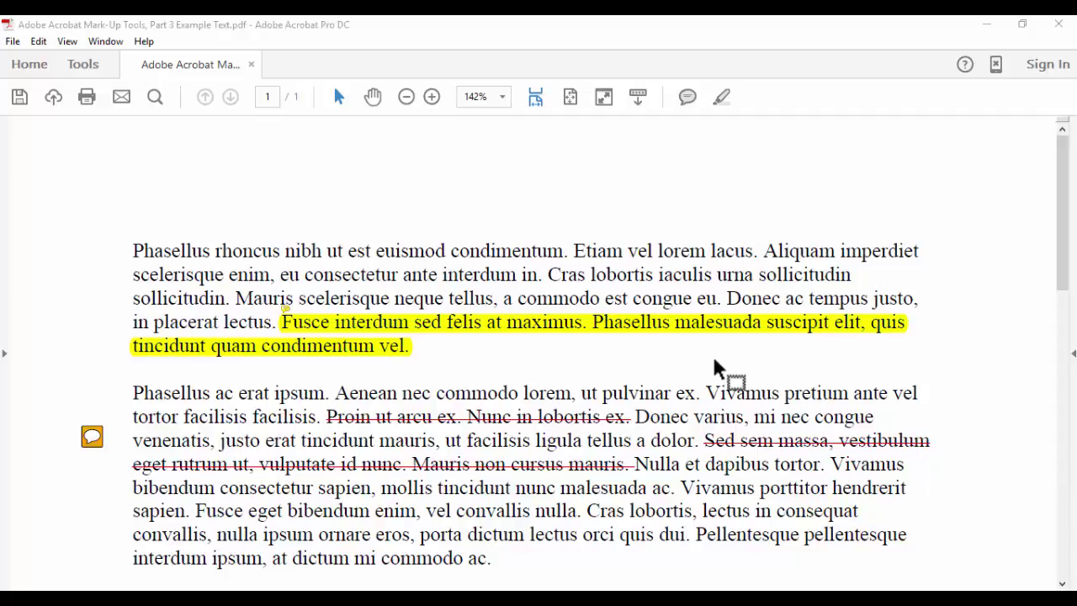
pyautogui.moveTo(505, 323)
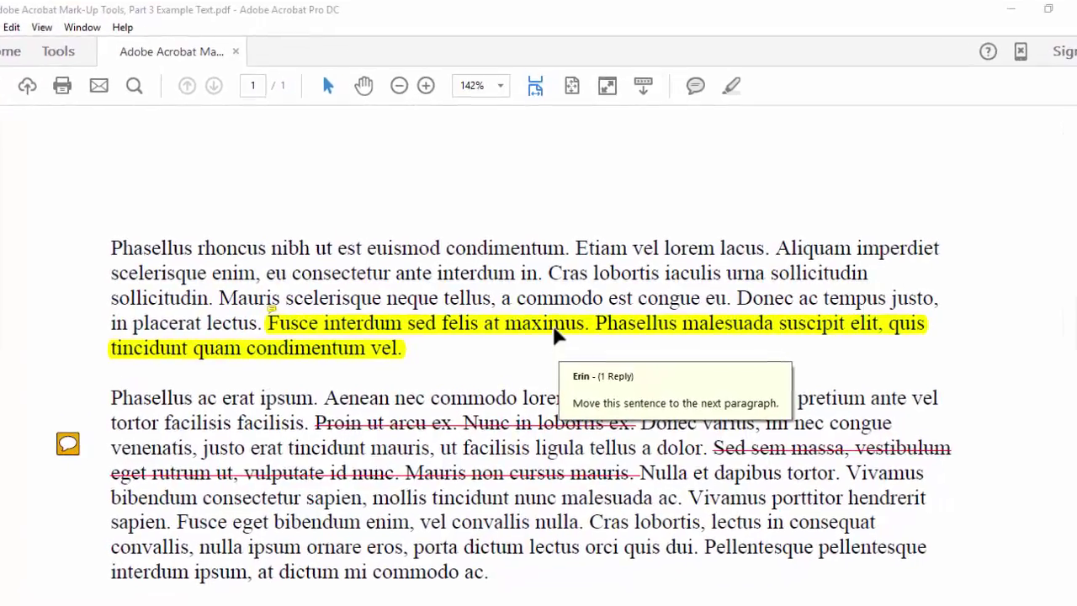
# Show all comments in the Comments pane and mark the 'Move this sentence' highlight comment Cancelled
pyautogui.rightClick(555, 335)
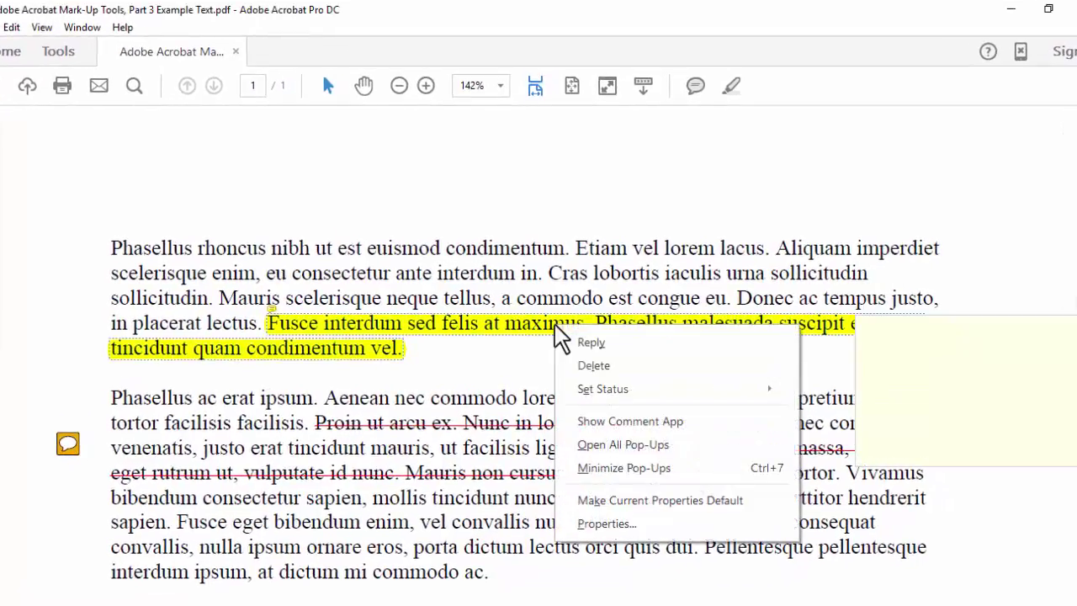
pyautogui.click(589, 421)
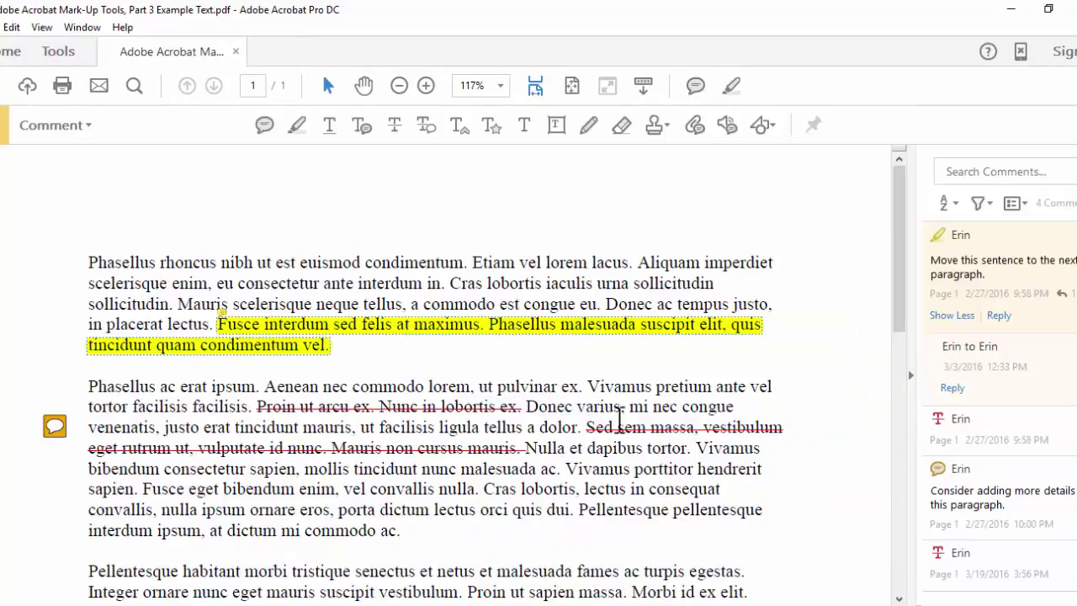
pyautogui.rightClick(948, 270)
pyautogui.moveTo(993, 314)
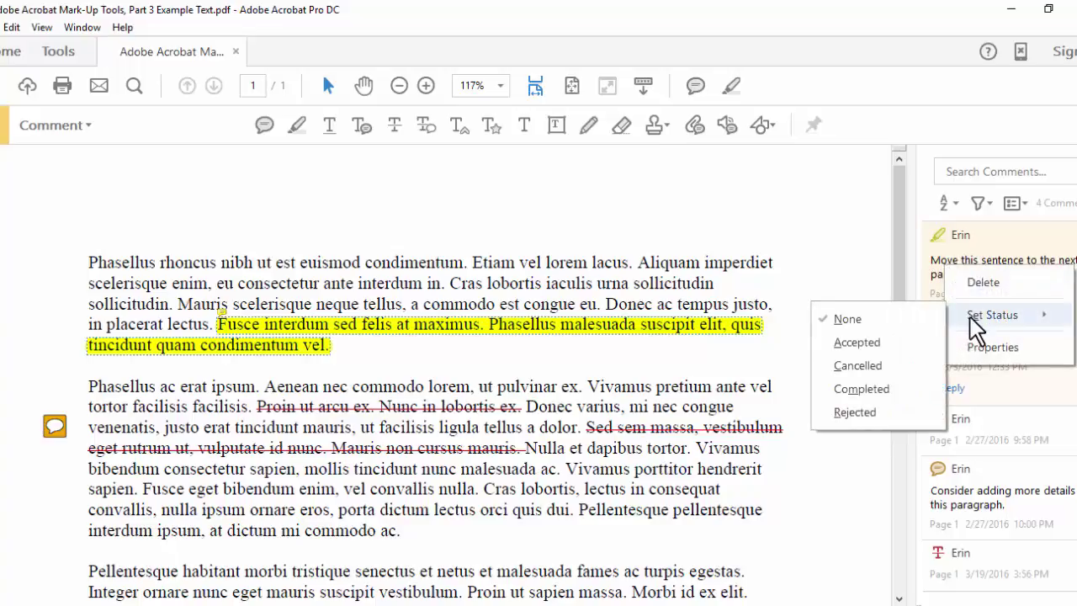
pyautogui.click(854, 365)
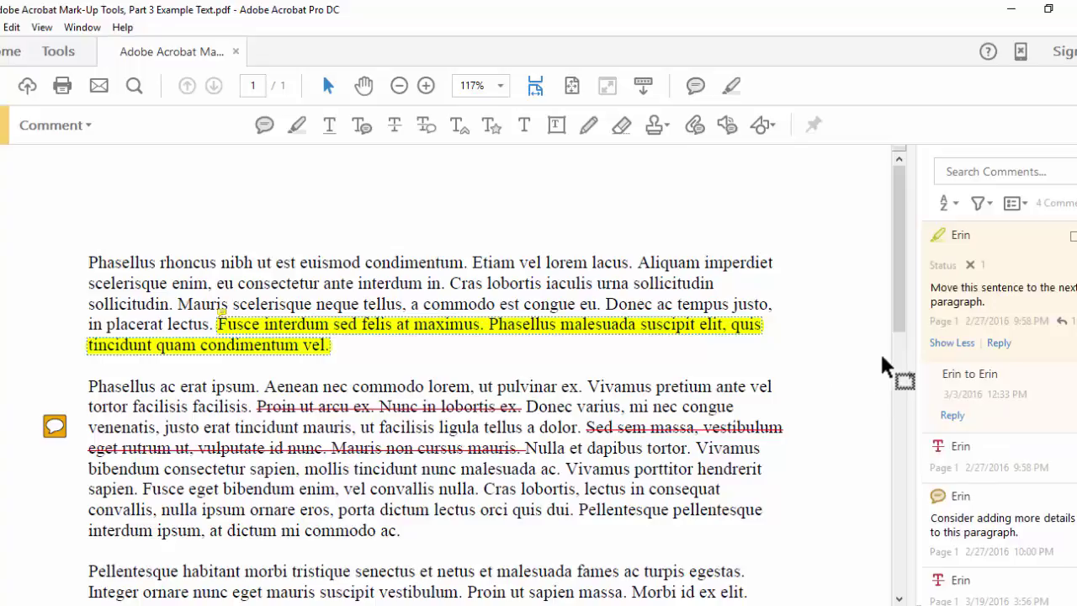
# Select the strikethrough comments through the sticky note in the Comments pane and set all to Cancelled
pyautogui.click(954, 377)
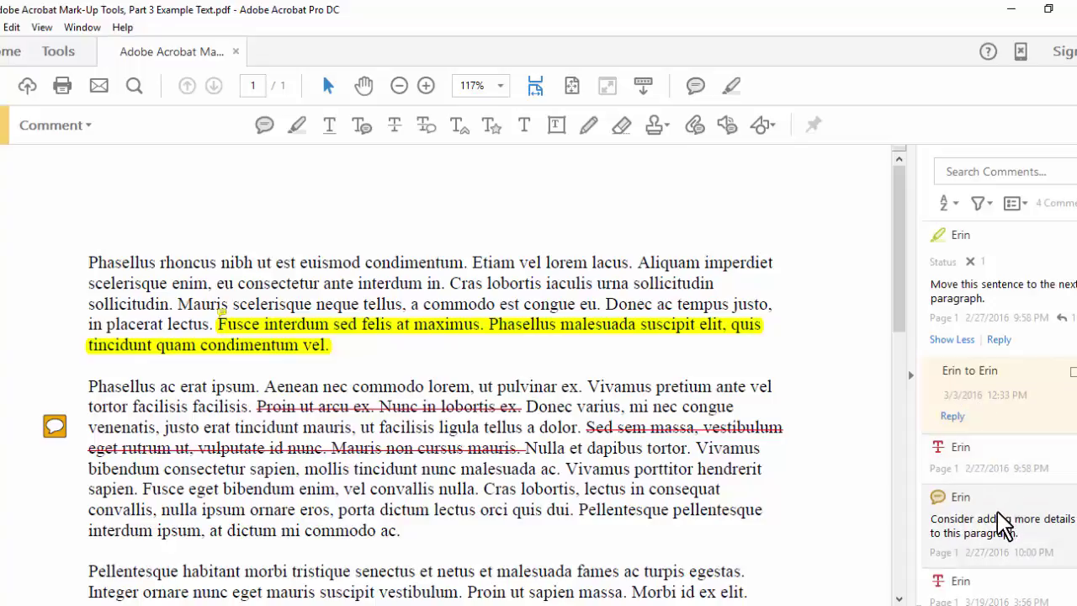
pyautogui.click(1001, 510)
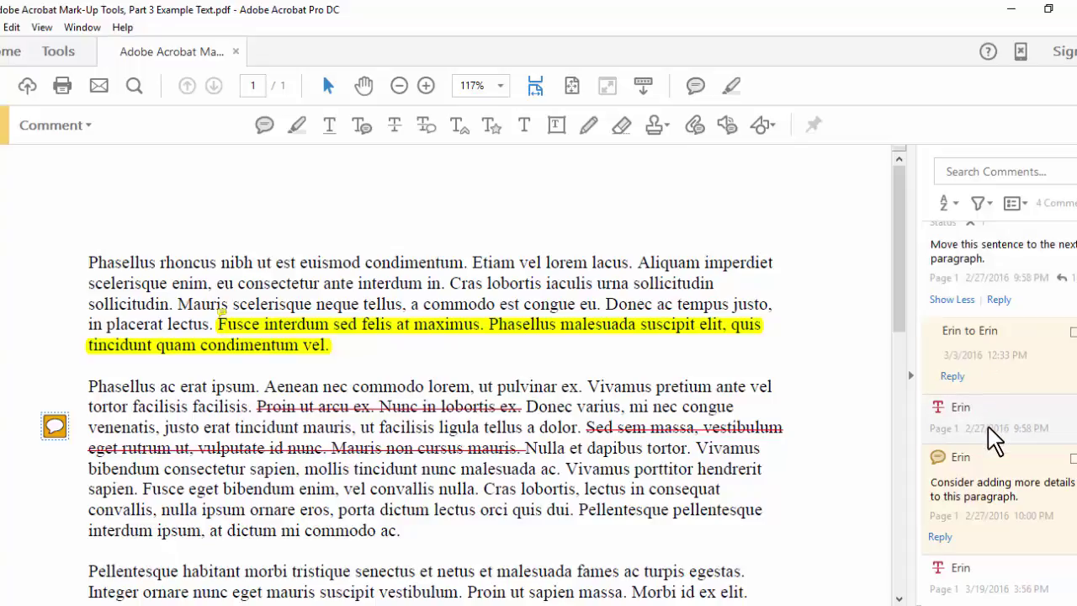
pyautogui.click(995, 434)
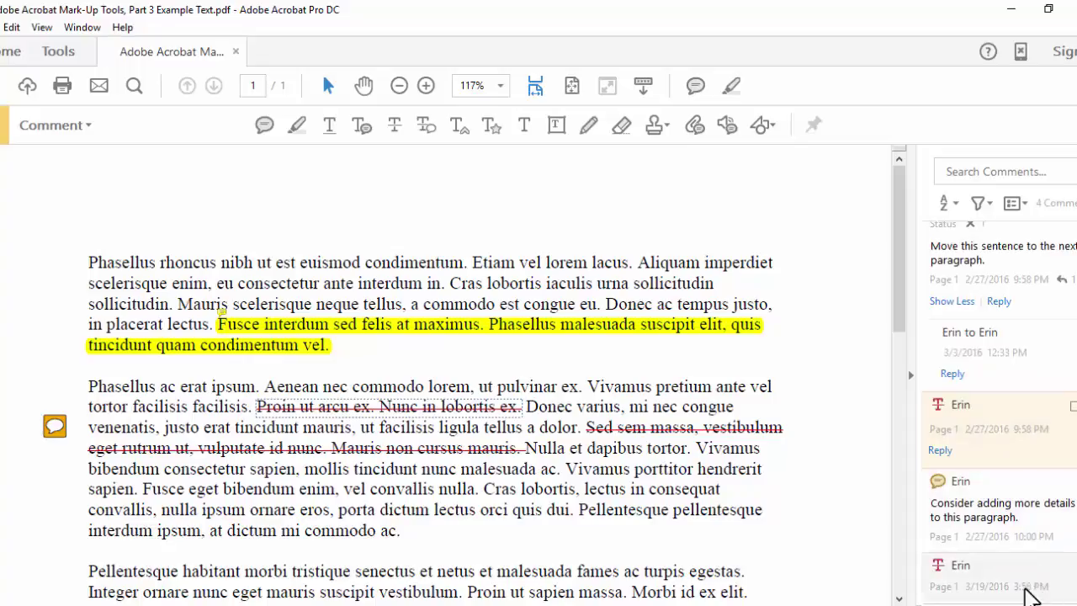
pyautogui.keyDown('shift'); pyautogui.click(1022, 589); pyautogui.keyUp('shift')
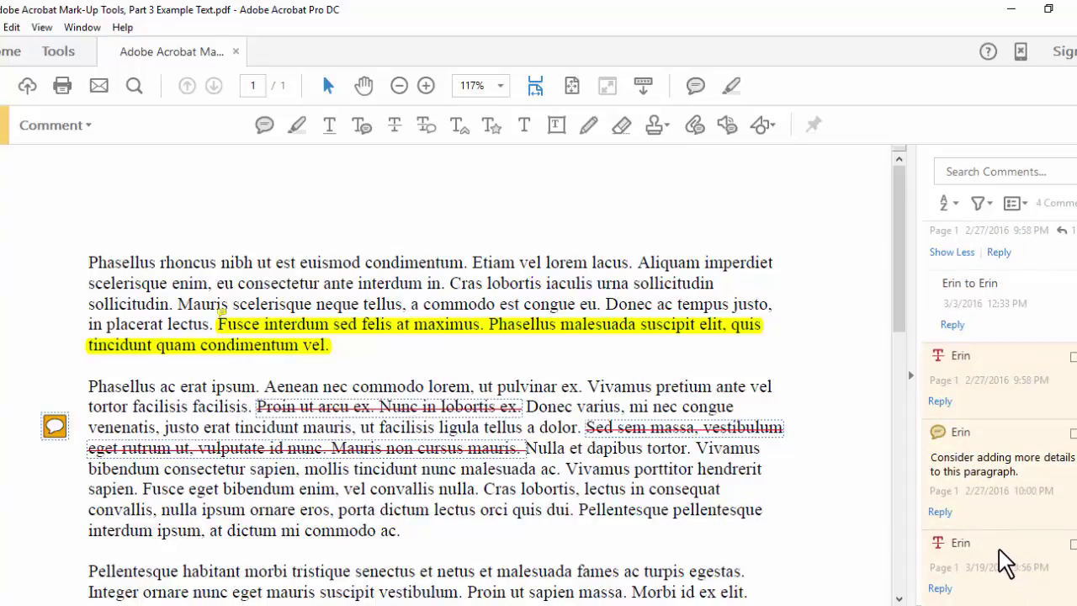
pyautogui.rightClick(971, 409)
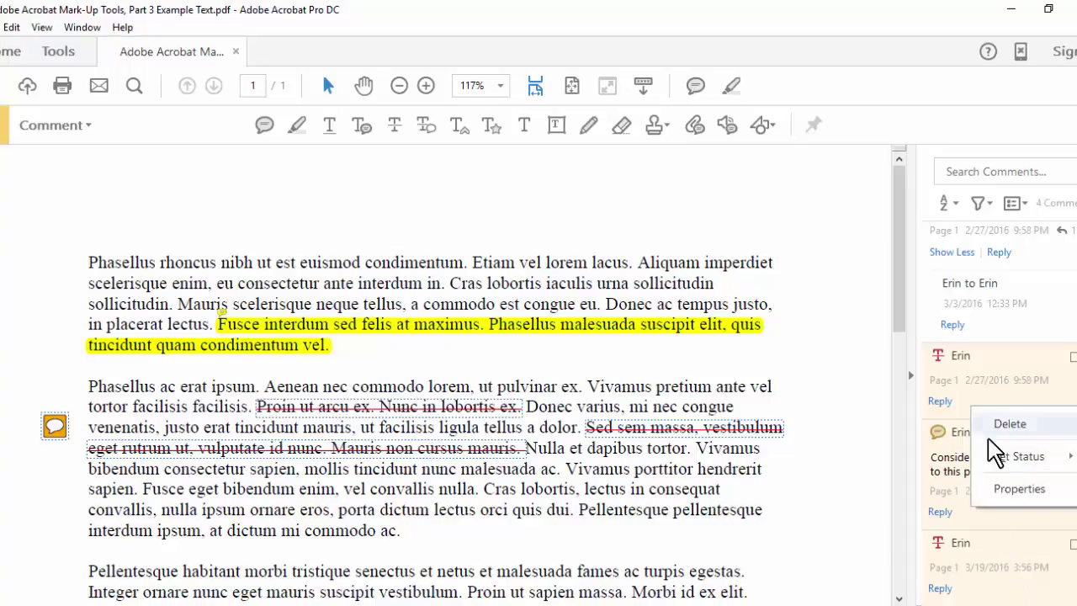
pyautogui.click(872, 508)
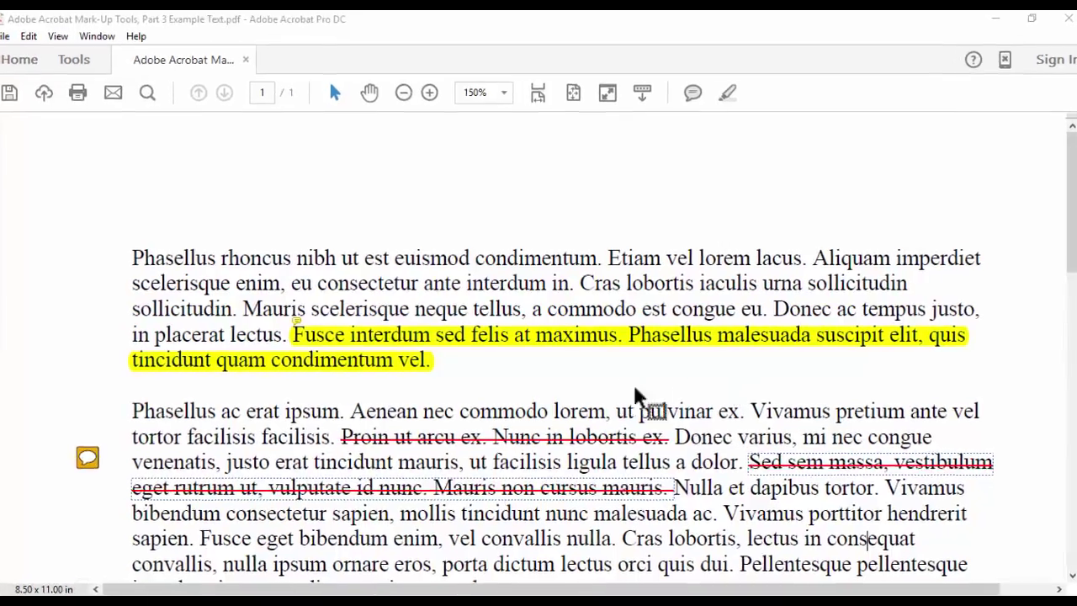
# Mark the 'Proin ut arcu ex.' strikethrough Accepted and the 'Sed sem massa' strikethrough Completed
pyautogui.rightClick(594, 442)
pyautogui.moveTo(641, 285)
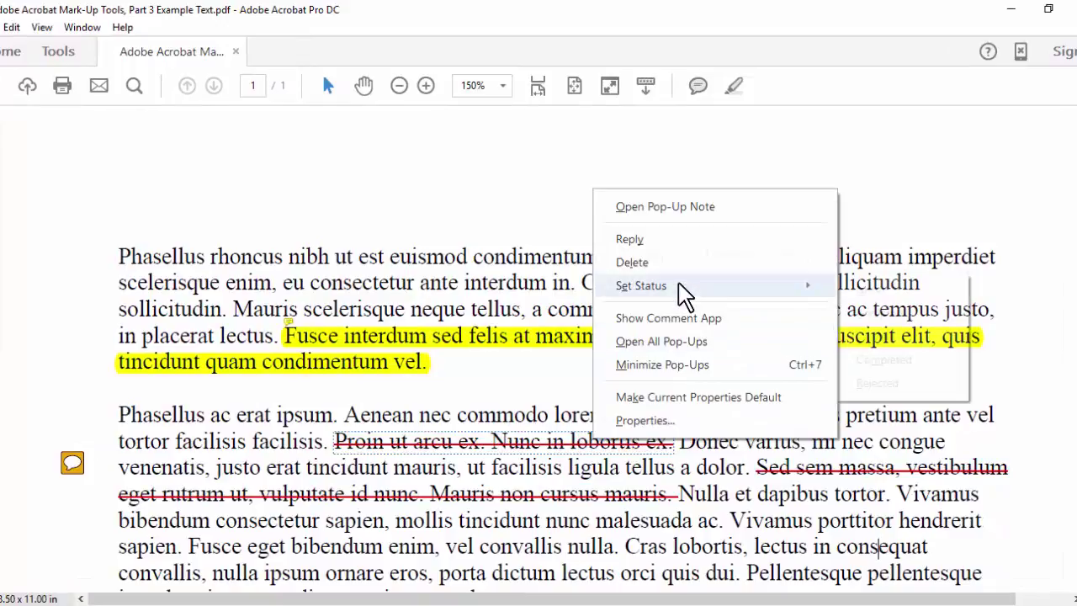
pyautogui.click(866, 315)
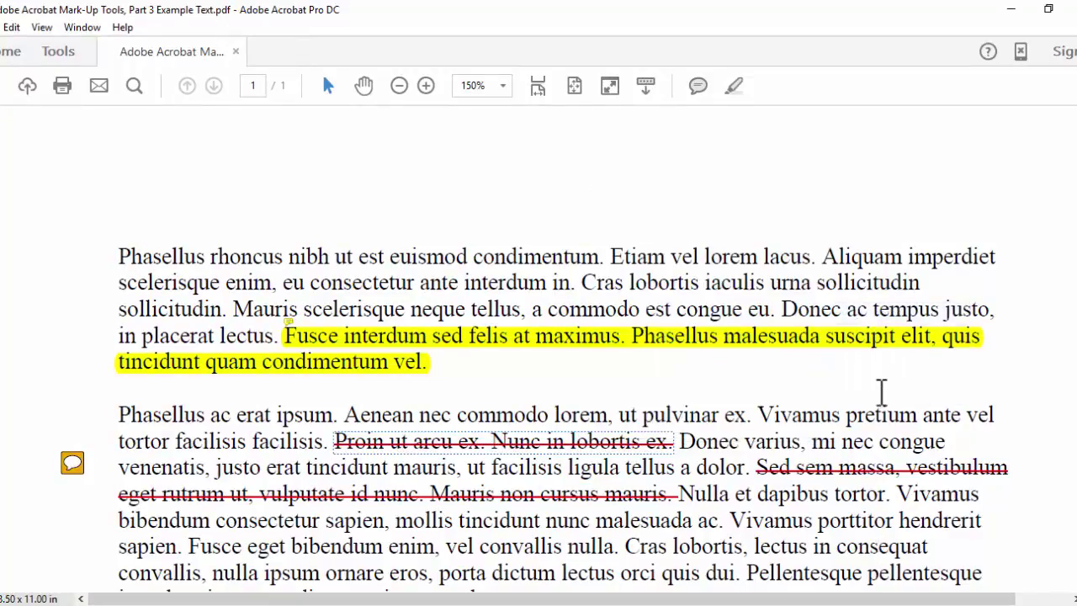
pyautogui.click(781, 476)
pyautogui.rightClick(781, 476)
pyautogui.moveTo(826, 318)
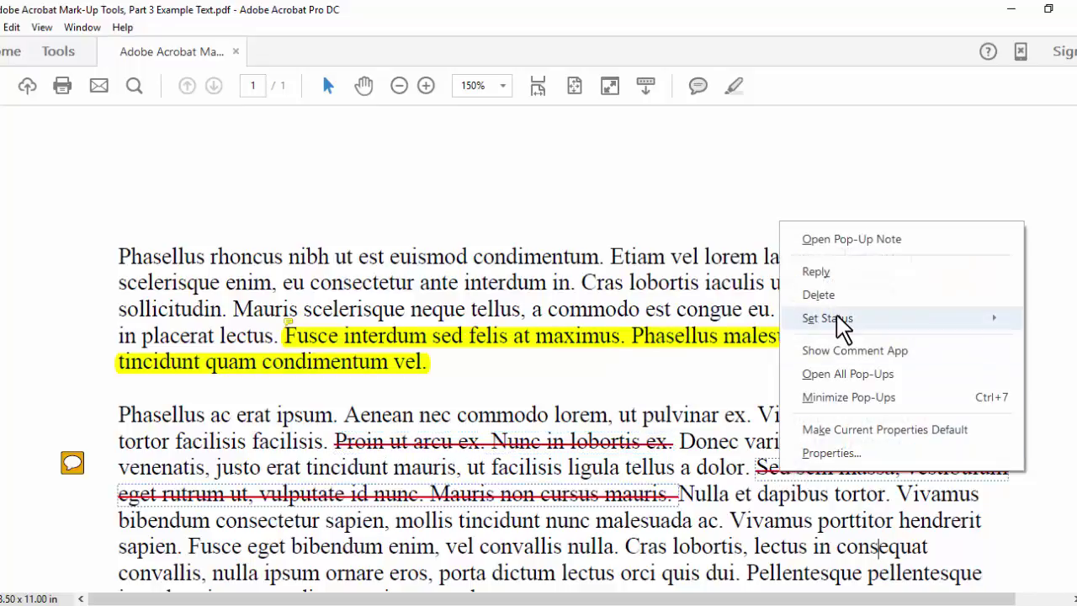
pyautogui.click(692, 393)
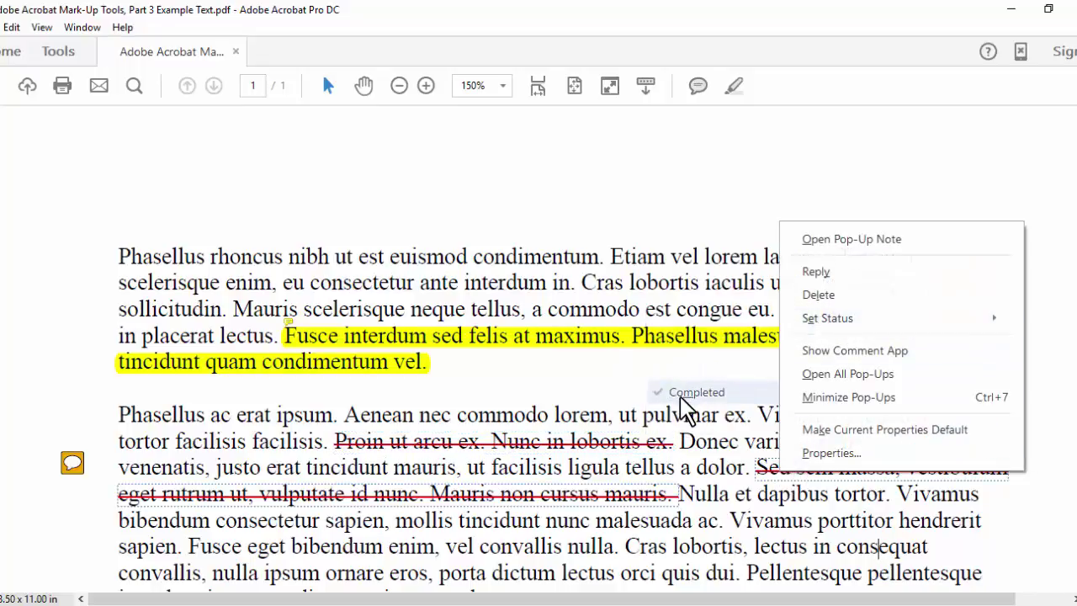